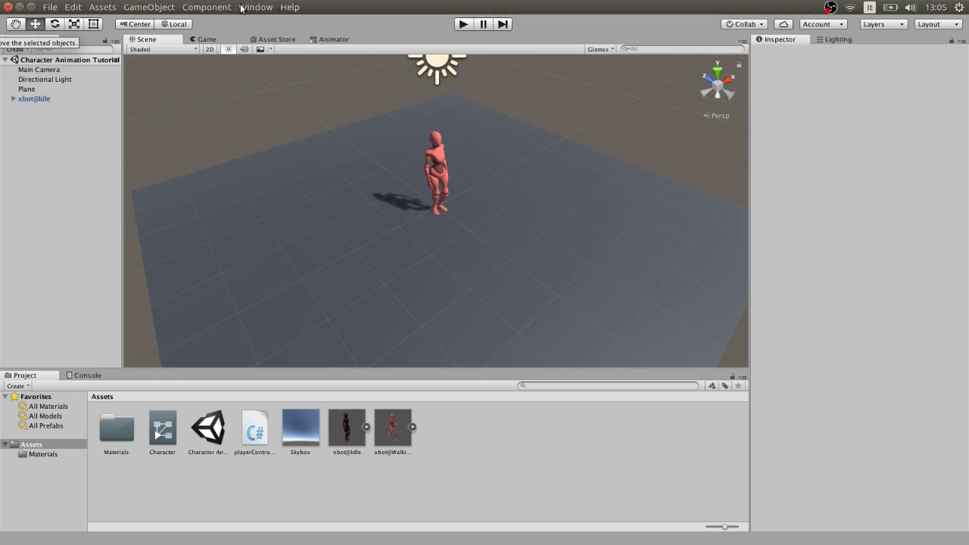
Step: Open the Animator window on the Character controller graph and pan left to reveal the Exit node
click(253, 7)
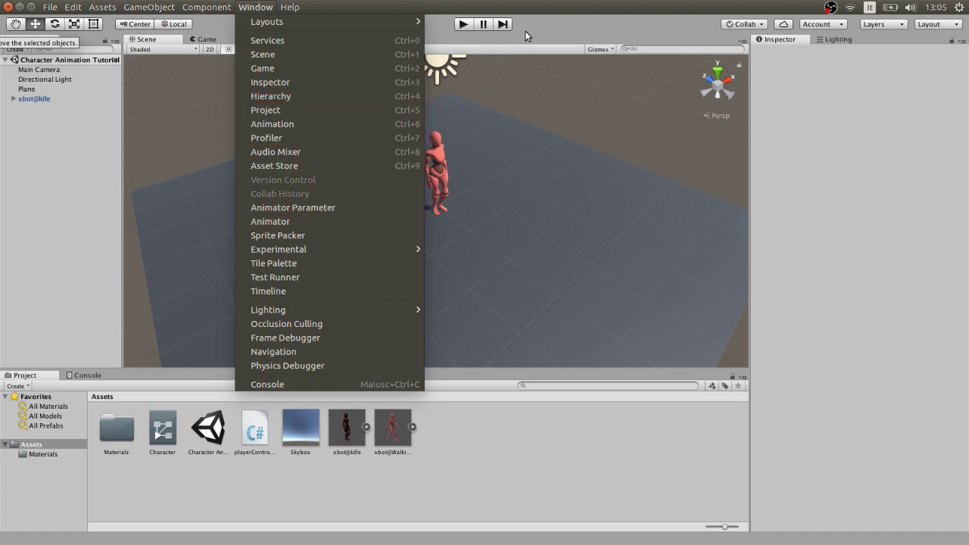
click(336, 35)
click(338, 38)
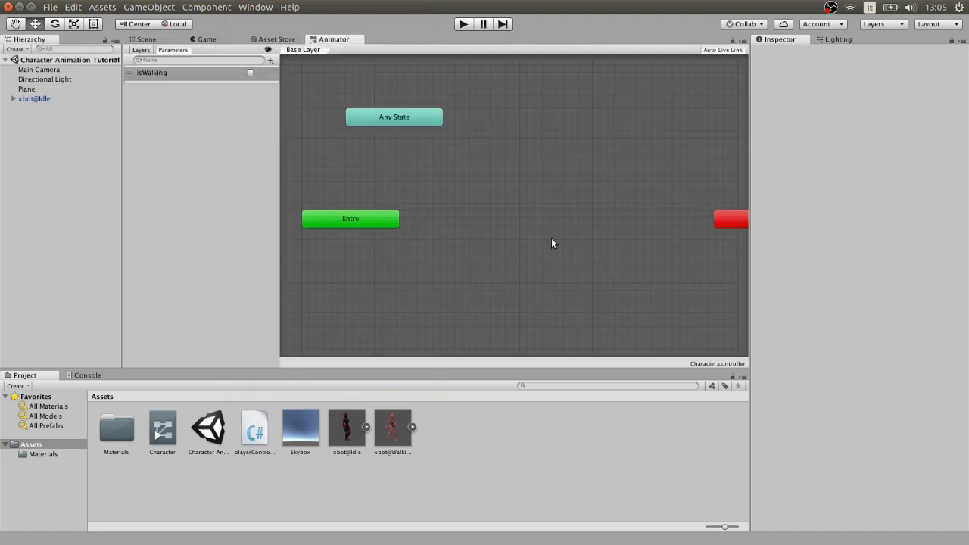
middle_drag(594, 184, 559, 189)
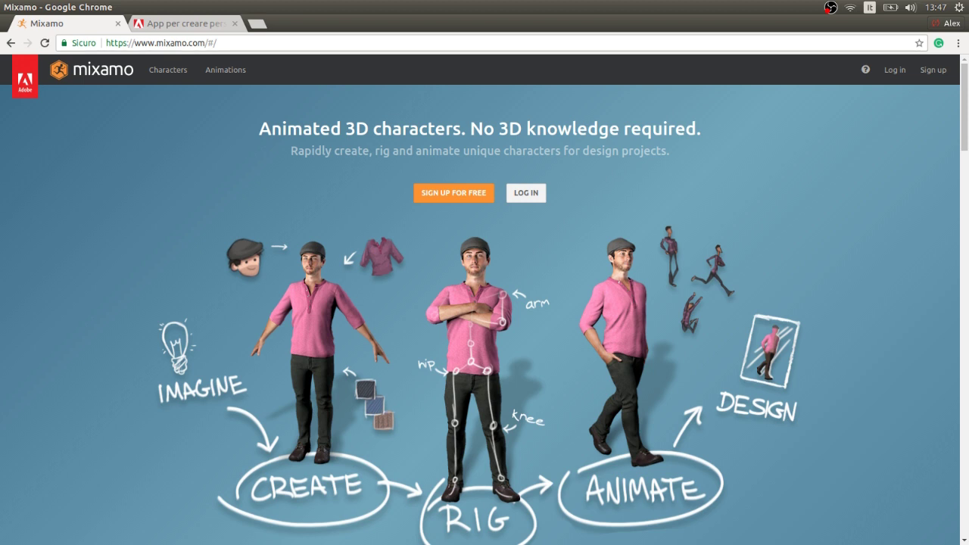
Step: Switch to the Adobe Fuse CC product page in the second Chrome tab
click(185, 23)
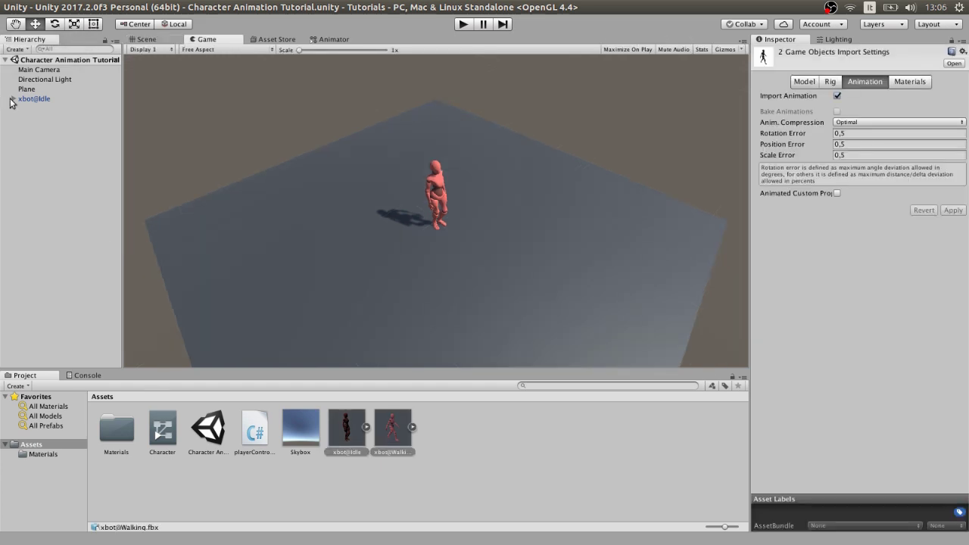
Step: Select xbot@Idle in the Hierarchy to review its Animator and Player Controller components
click(25, 102)
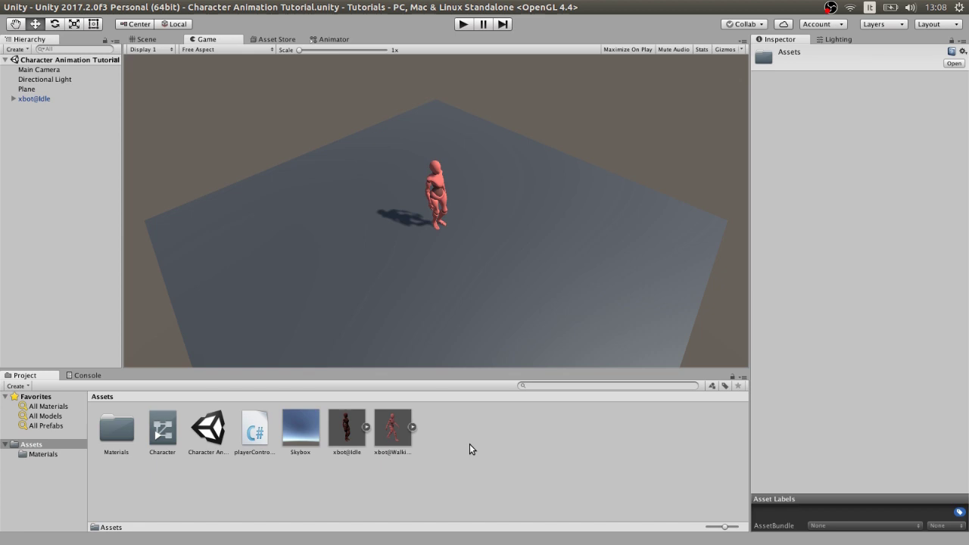
right_click(470, 444)
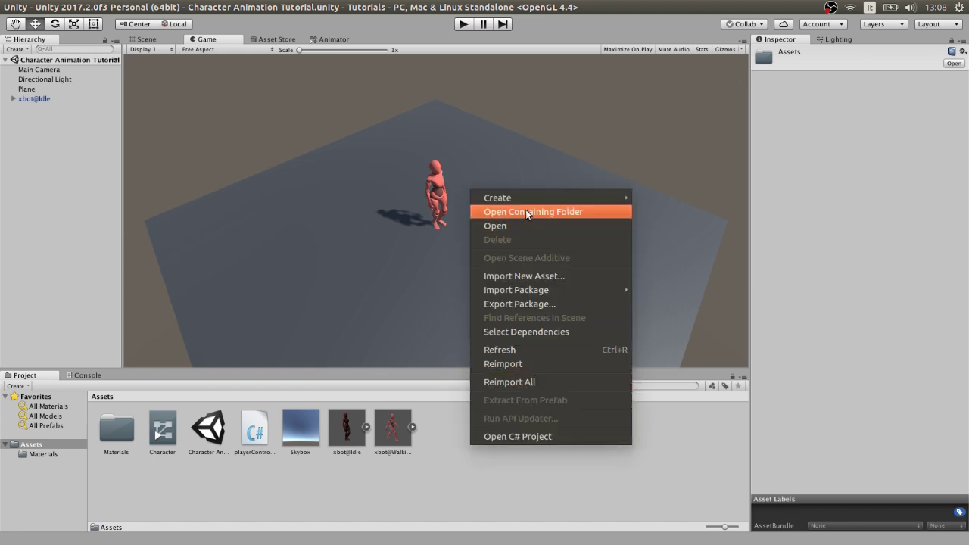
mouse_move(525, 201)
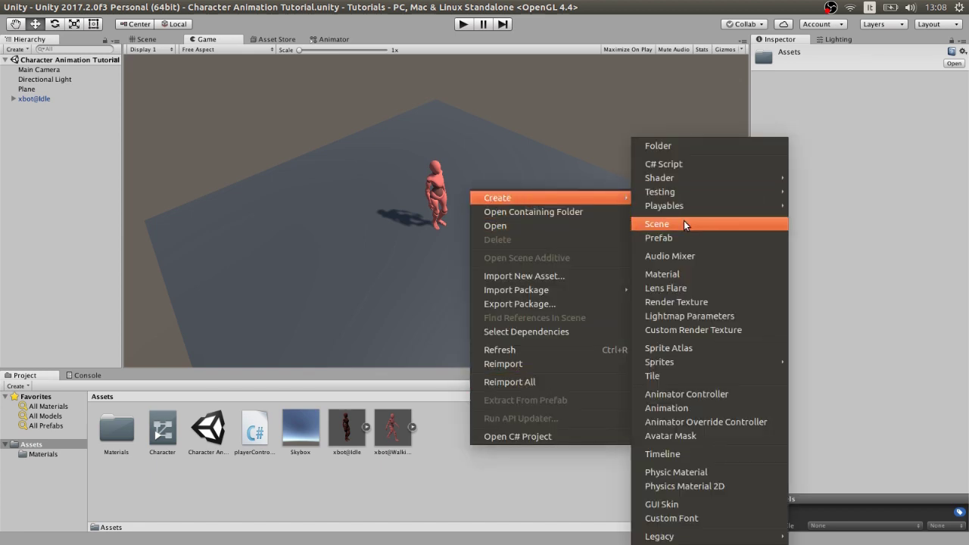
click(700, 395)
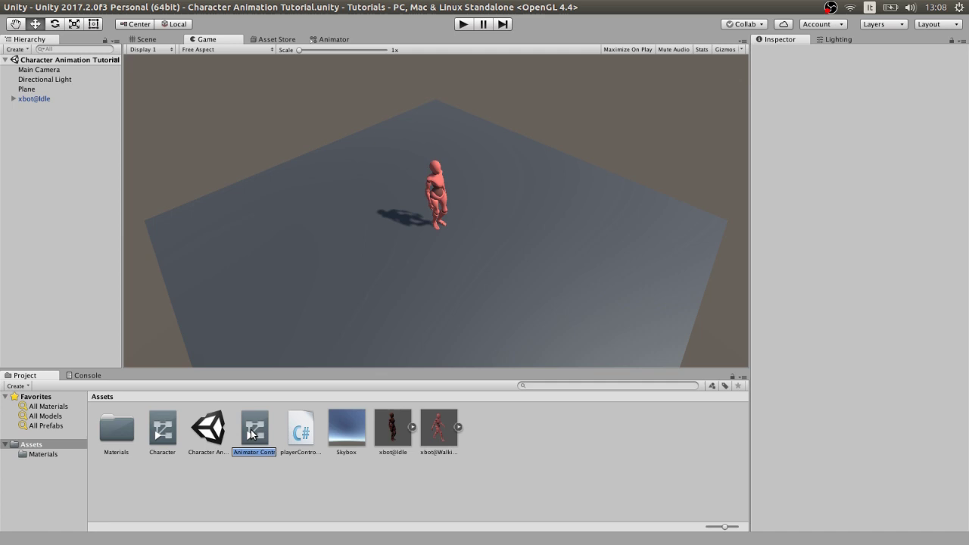
key(Return)
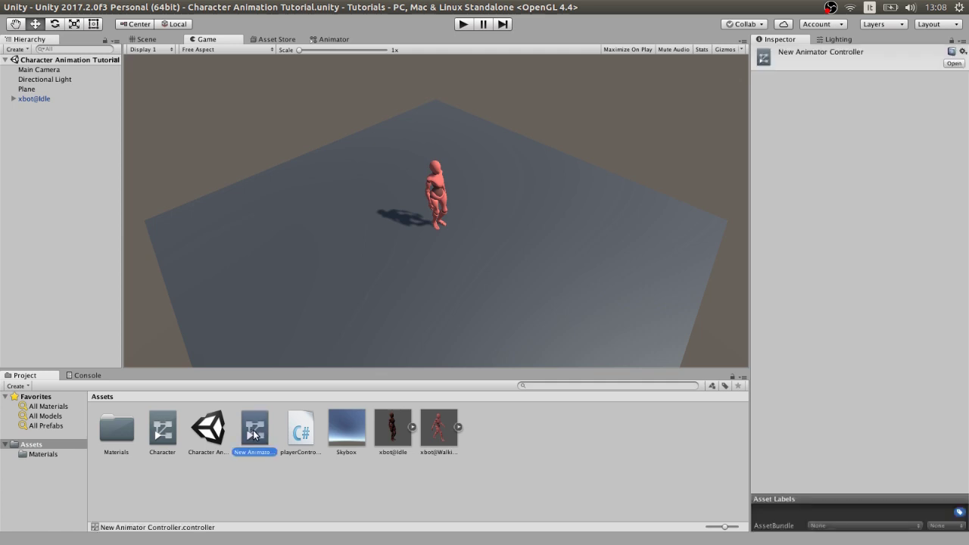
key(Delete)
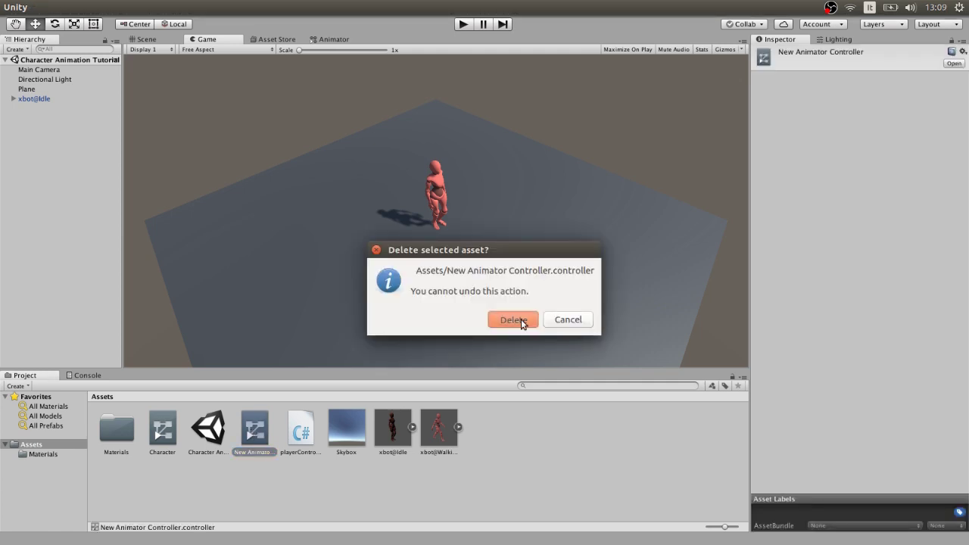
key(Return)
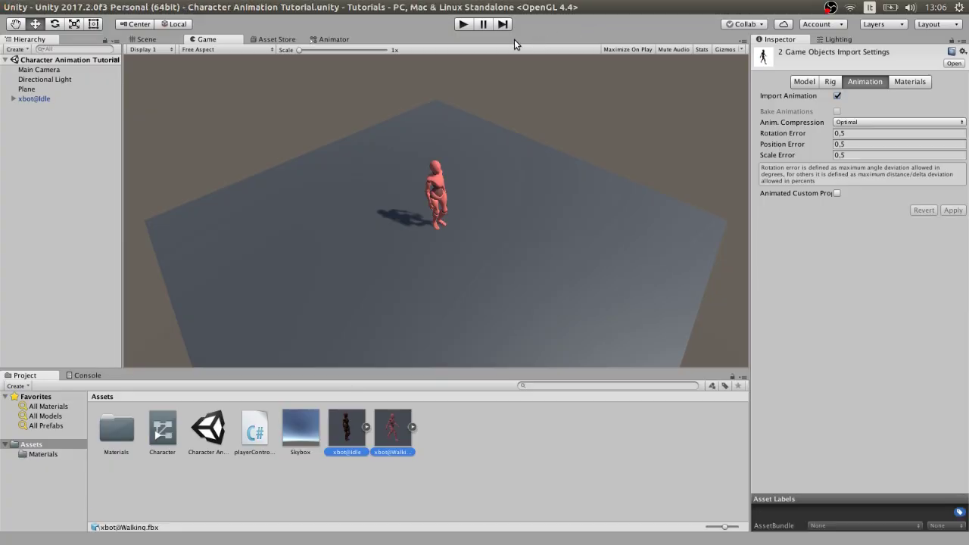
Step: Check the Animator tab, return to the Game view, and select the Character controller asset
click(333, 40)
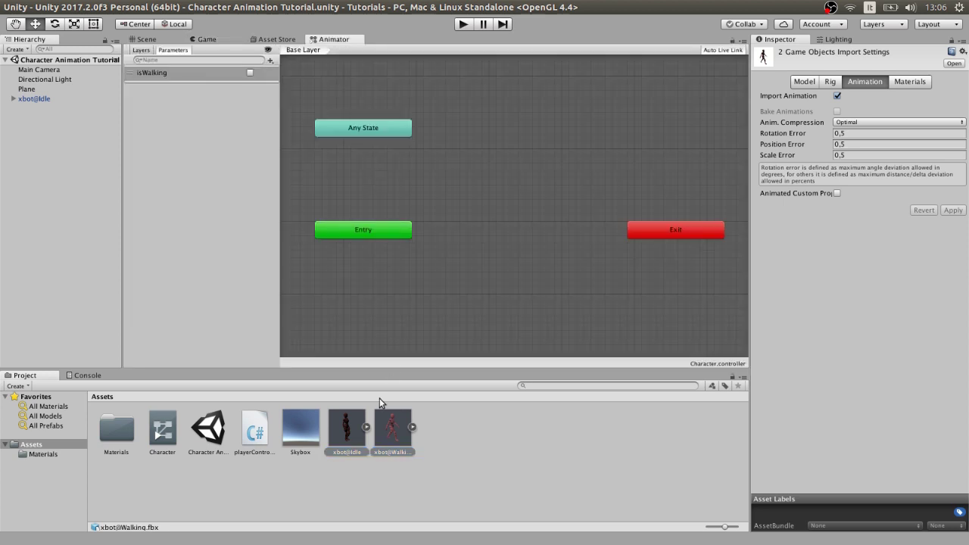
click(200, 41)
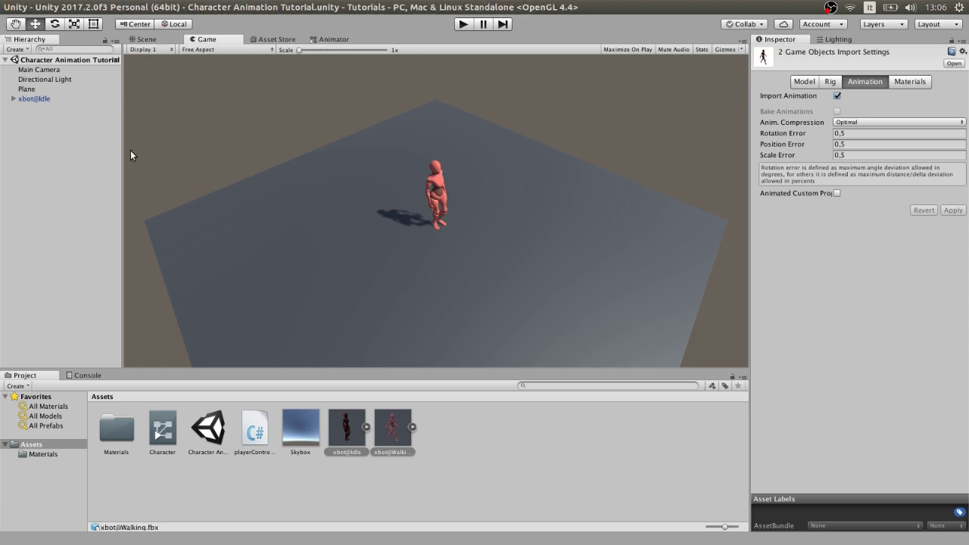
click(162, 429)
Step: Drop the xbot@Idle and xbot@Walking clips into the Character graph as states
click(333, 41)
click(393, 429)
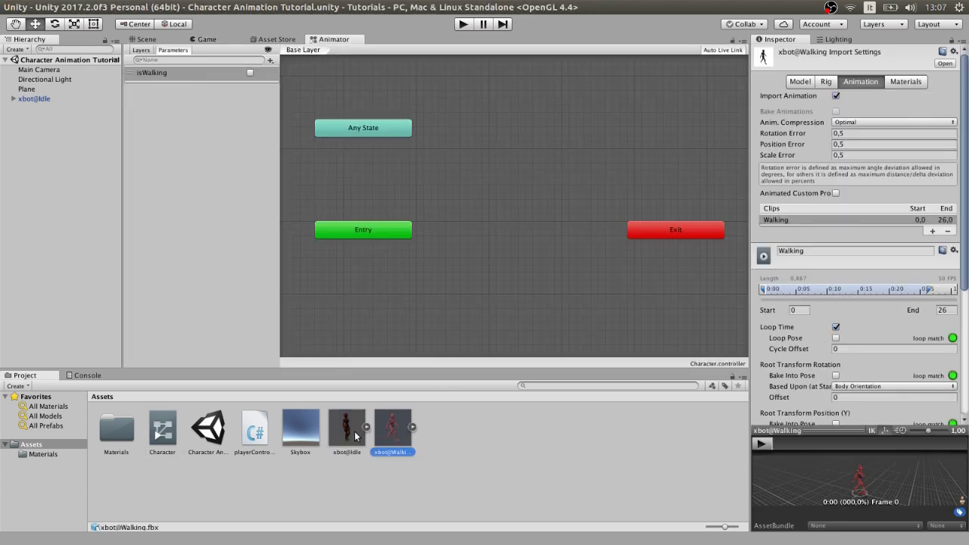
shift+click(347, 430)
drag(380, 433, 501, 175)
Step: Set Idle as the layer default state and position it above Walking
click(509, 234)
drag(509, 234, 504, 237)
right_click(503, 237)
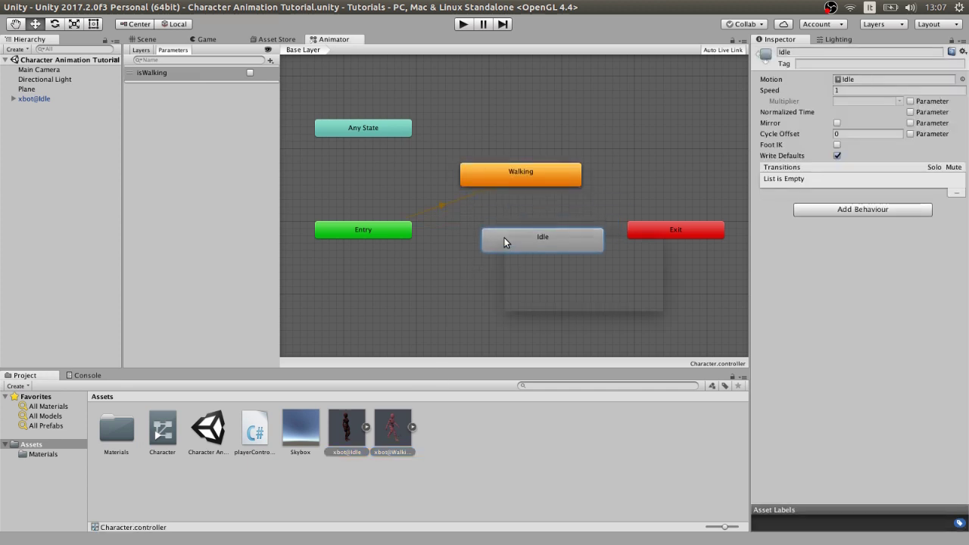
click(532, 259)
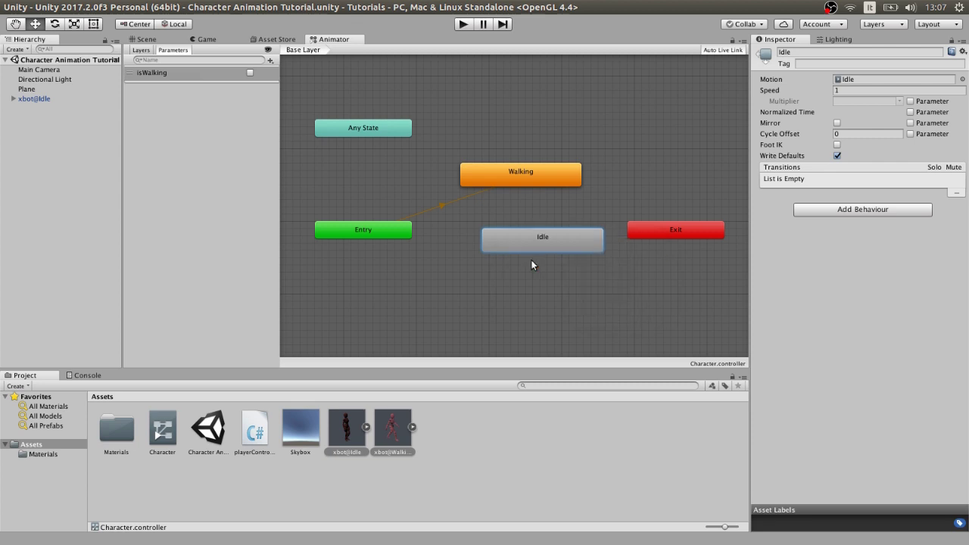
drag(524, 240, 538, 265)
drag(512, 205, 522, 185)
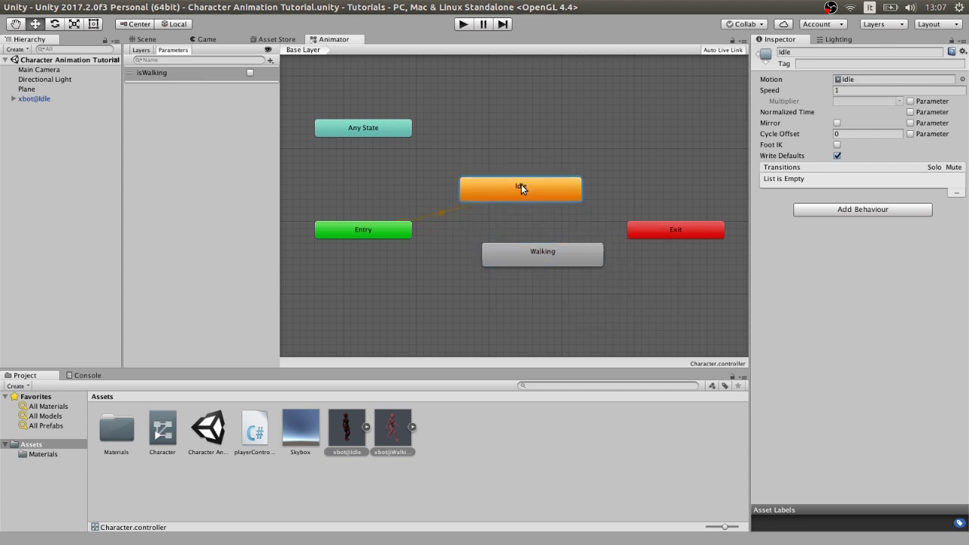
right_click(522, 185)
Step: Create an Idle → Walking transition and uncheck its Has Exit Time
click(568, 194)
click(523, 258)
click(528, 223)
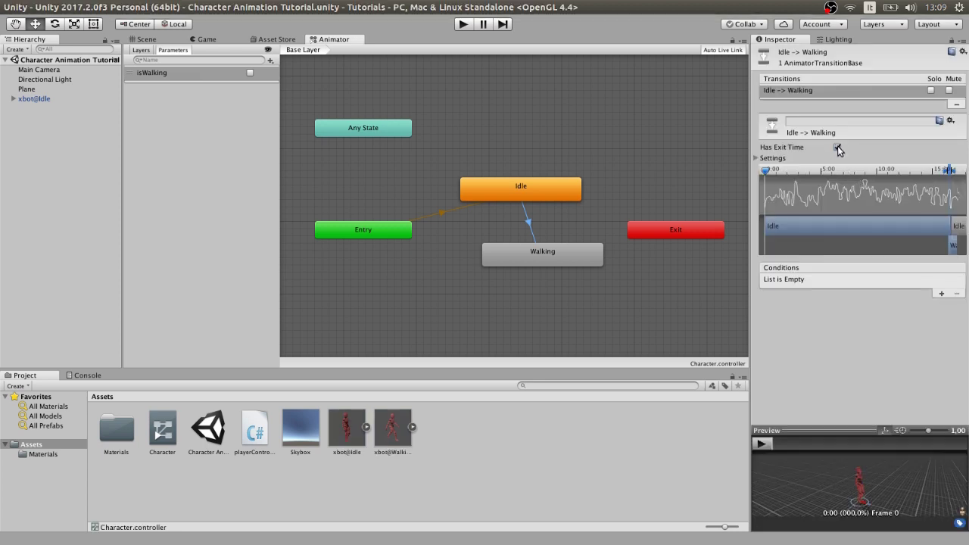
click(837, 148)
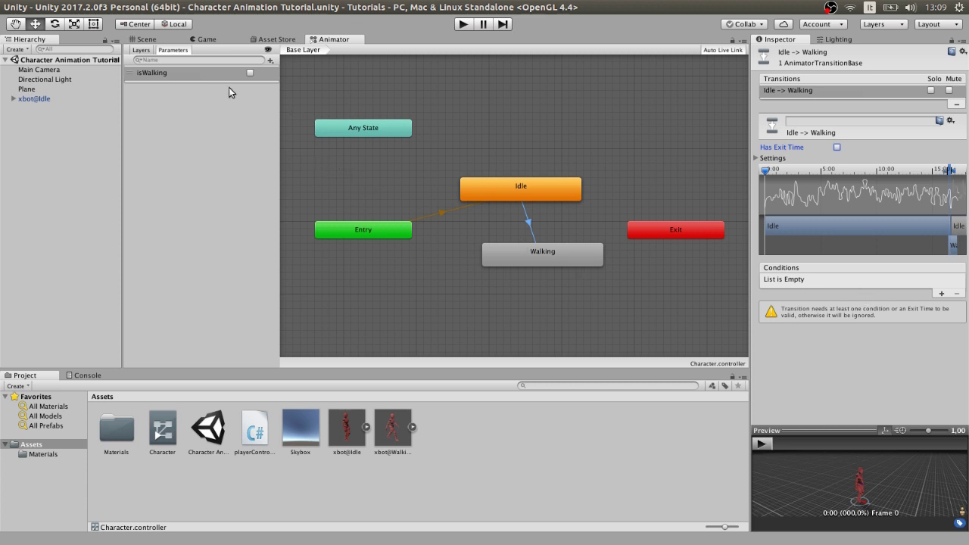
Step: Delete the isWalking parameter, then toggle the Layers/Parameters side panel off and on
click(161, 76)
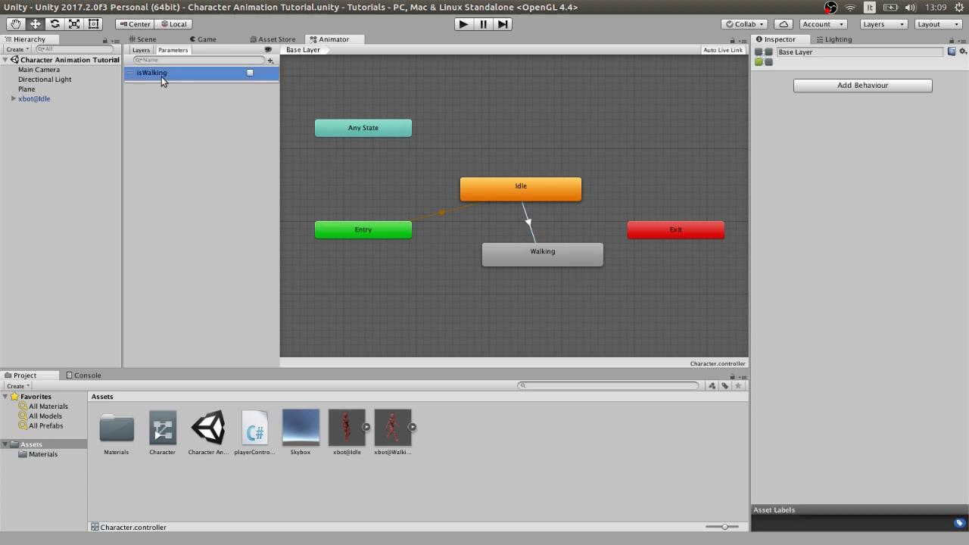
key(Delete)
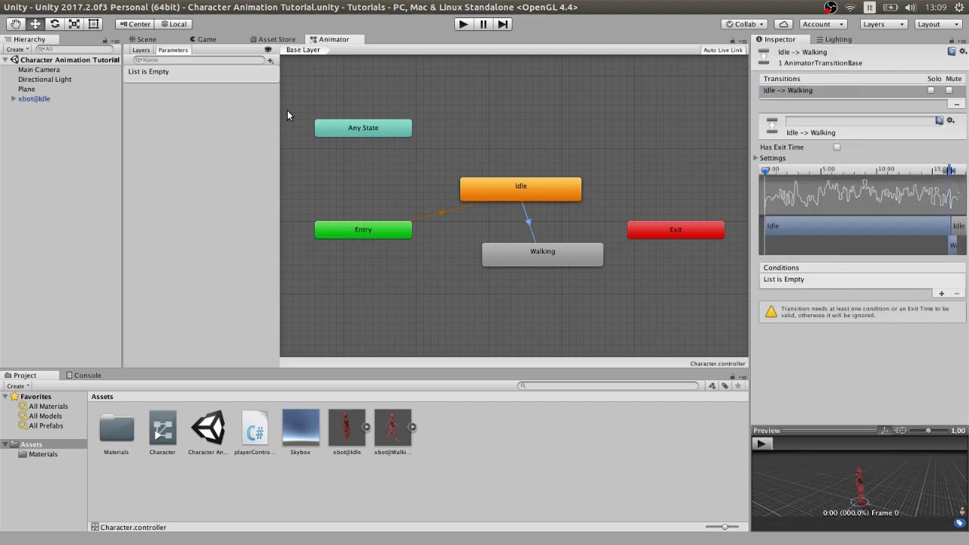
click(268, 49)
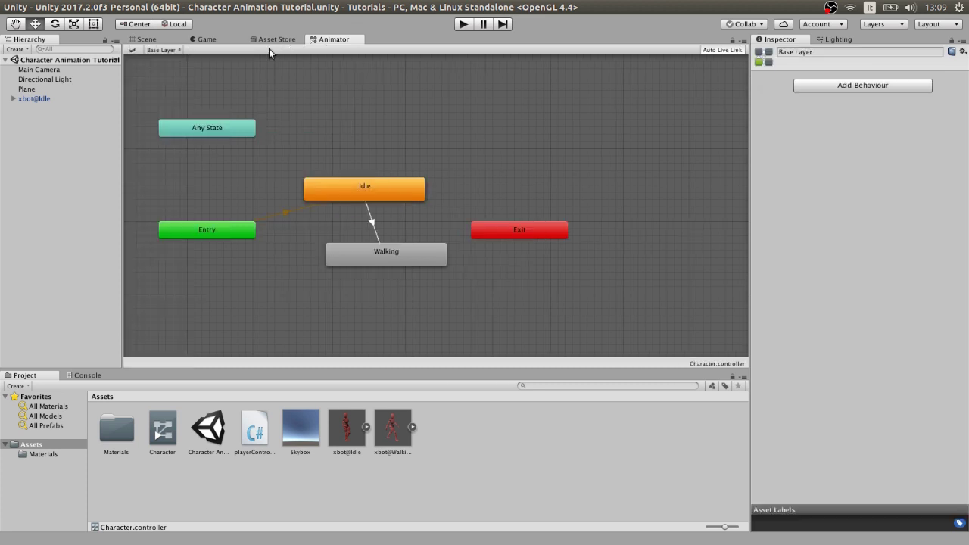
click(133, 49)
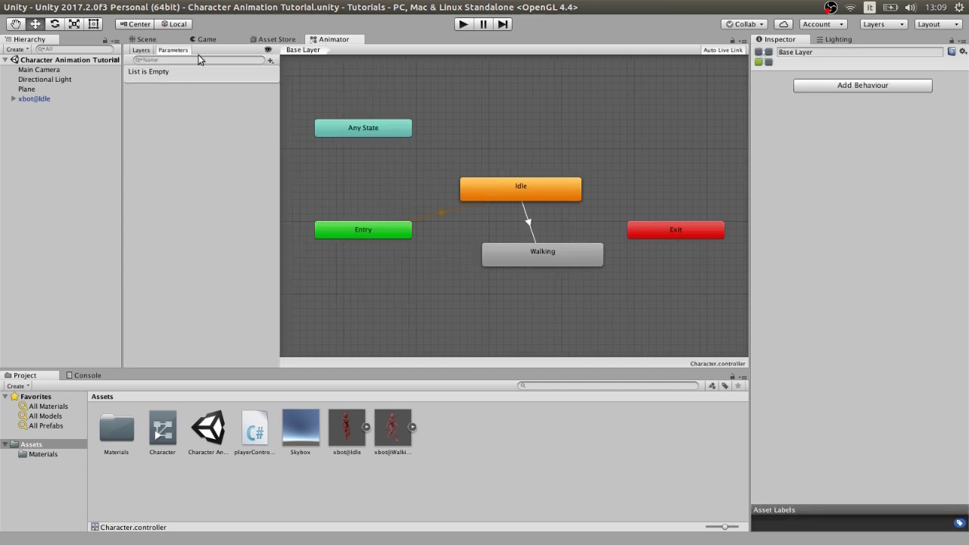
click(268, 49)
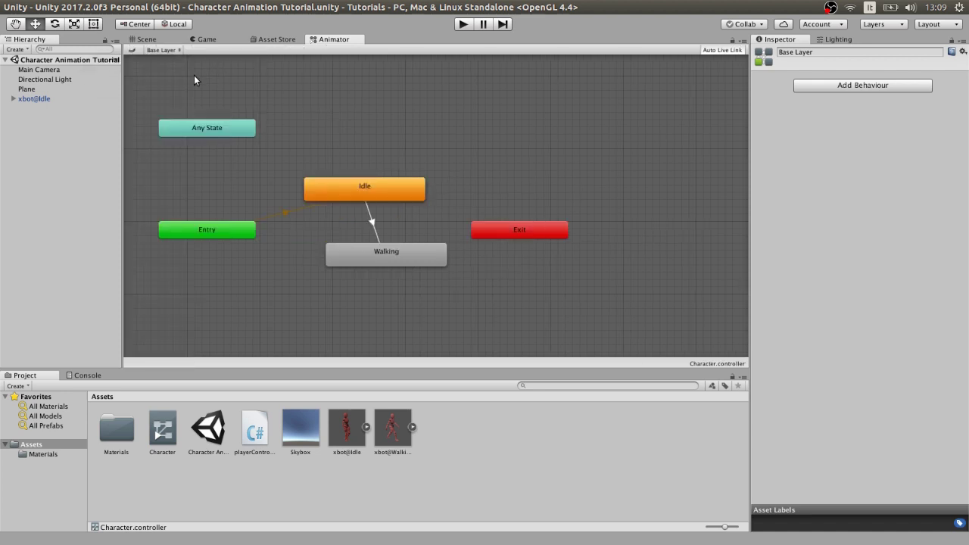
click(131, 50)
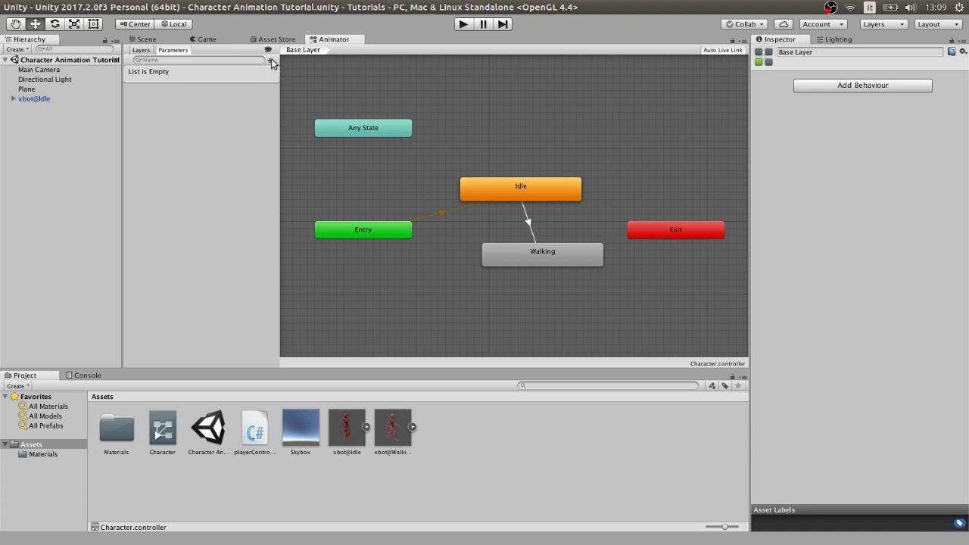
Step: Add a Bool parameter in the Parameters tab and name it isWalking
click(270, 59)
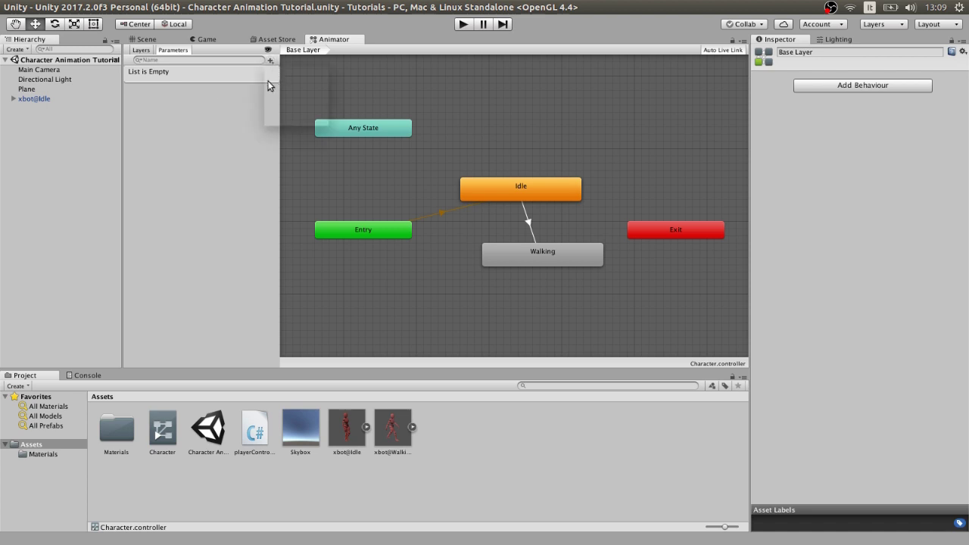
click(186, 67)
click(140, 50)
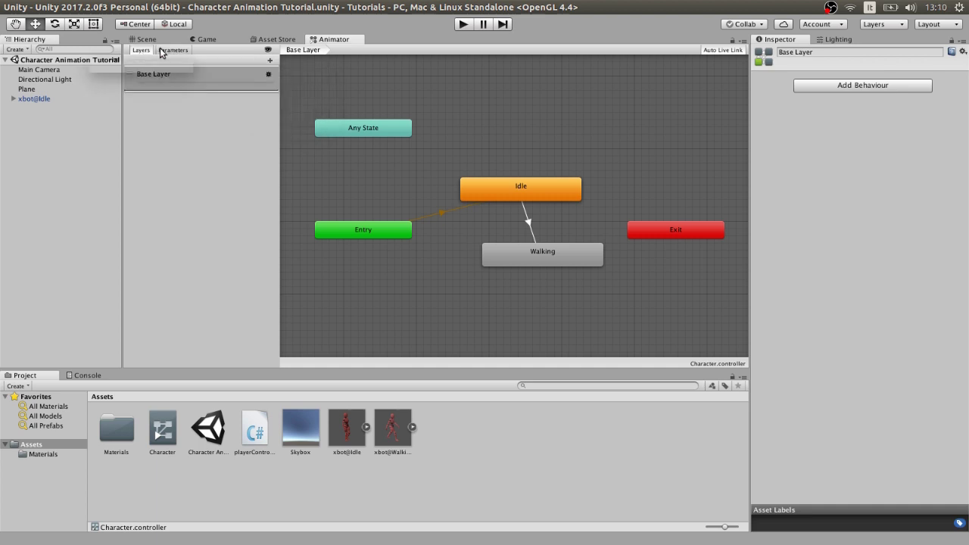
click(174, 50)
click(271, 60)
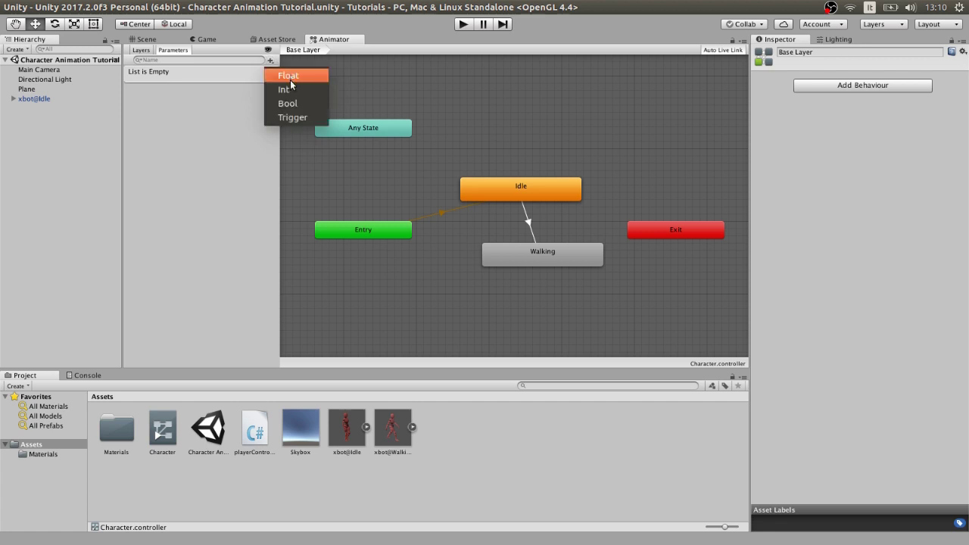
click(286, 103)
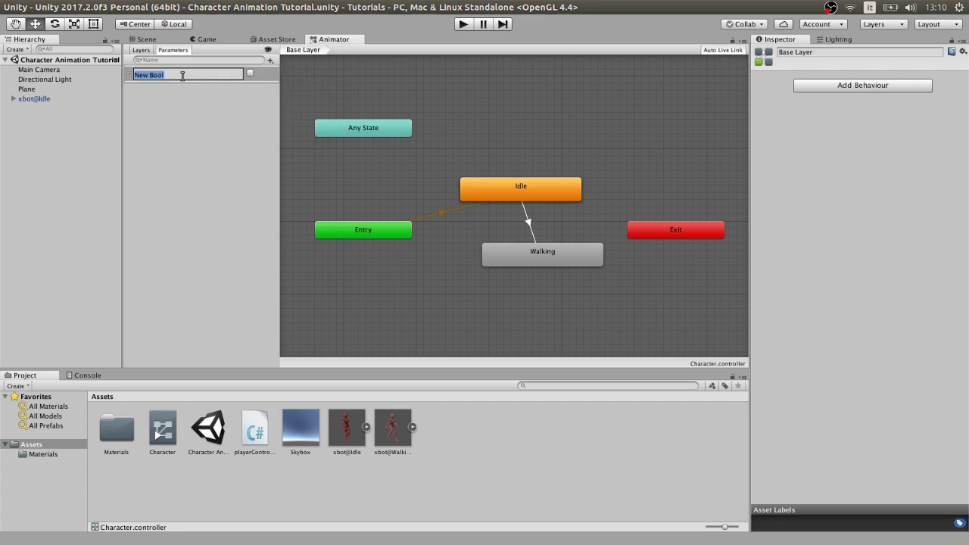
text(isWalking)
key(Return)
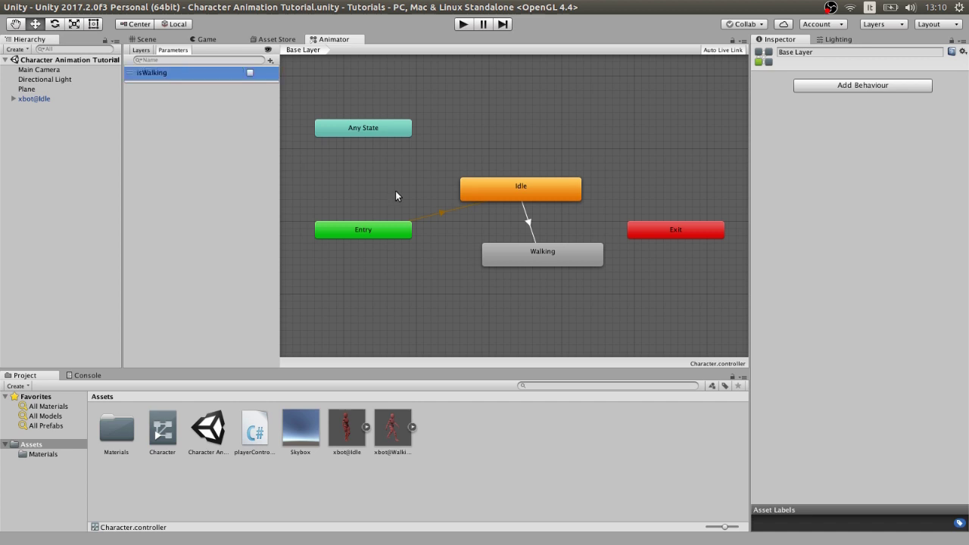
Step: Give the Idle → Walking transition an isWalking = true condition
click(528, 226)
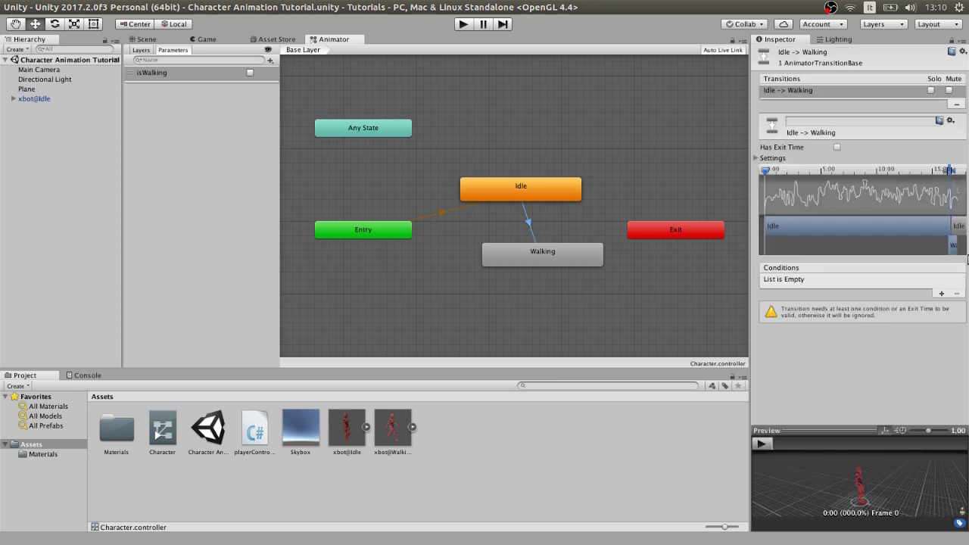
click(942, 292)
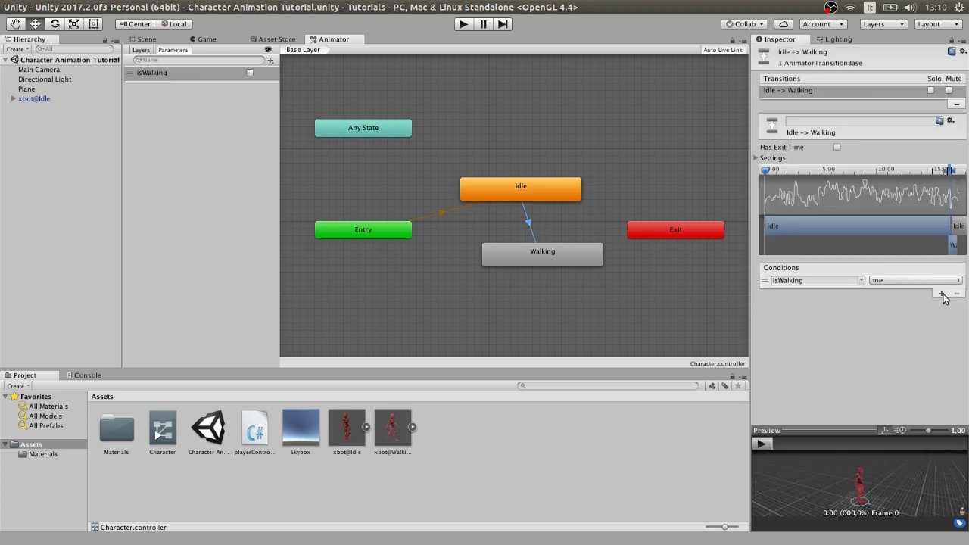
Step: Make a transition from the Walking state back to Idle
click(576, 256)
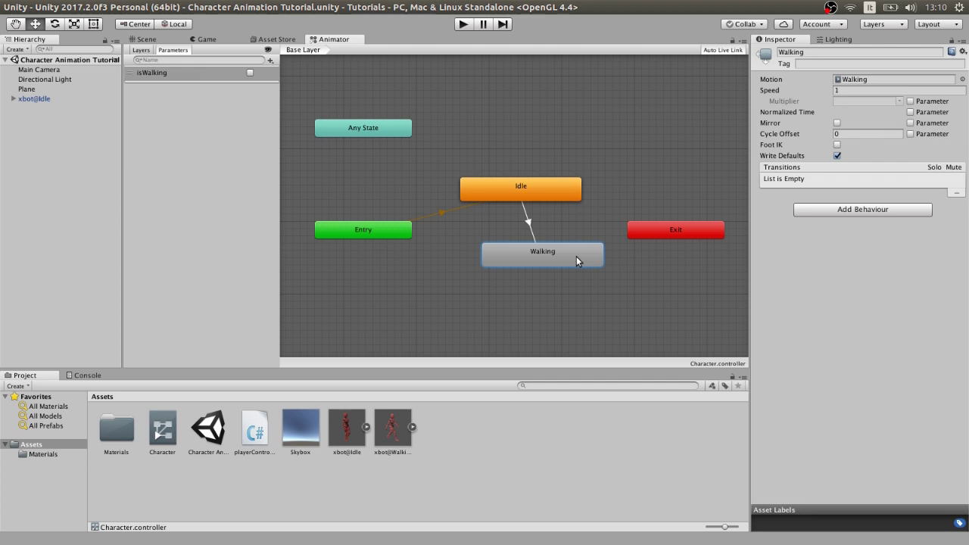
right_click(576, 256)
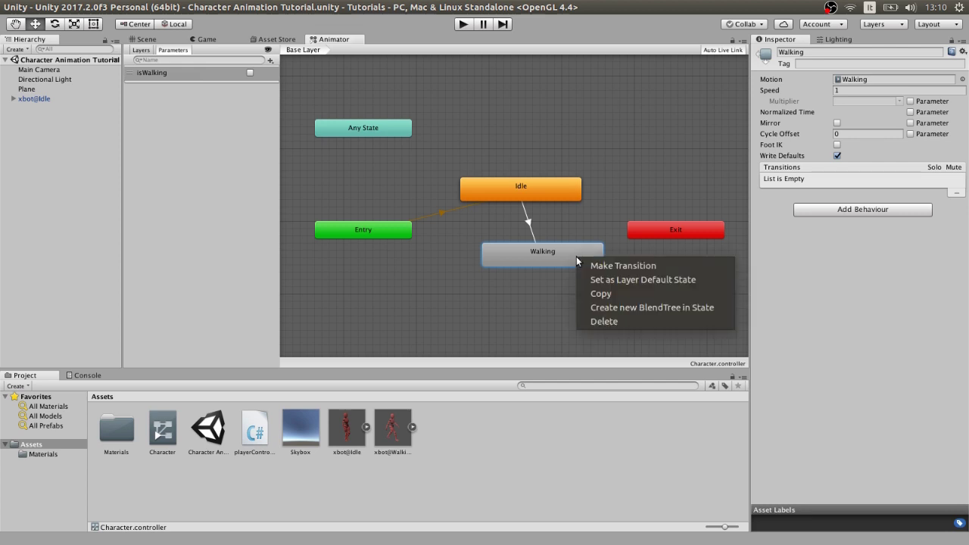
click(594, 266)
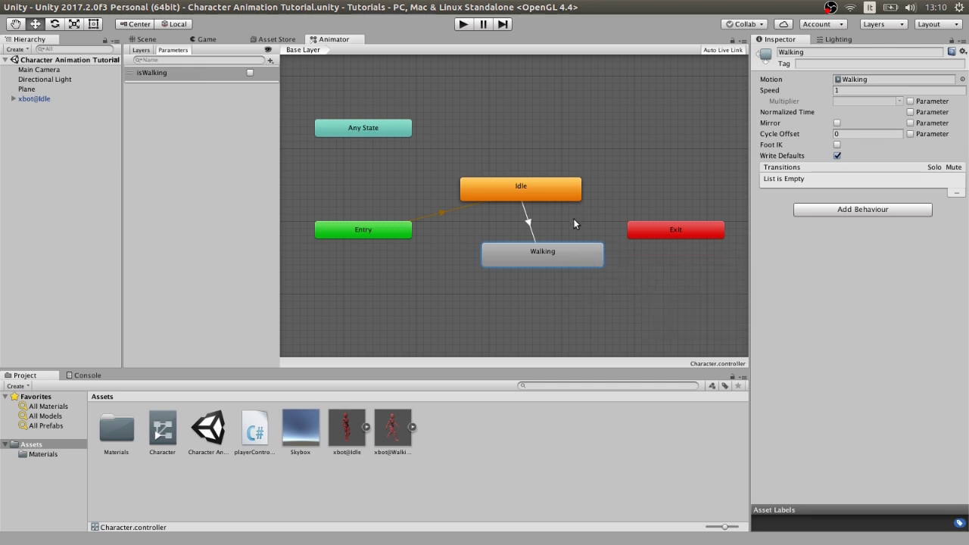
click(557, 196)
Step: Give the Walking → Idle transition an isWalking = false condition and turn off Has Exit Time
click(536, 223)
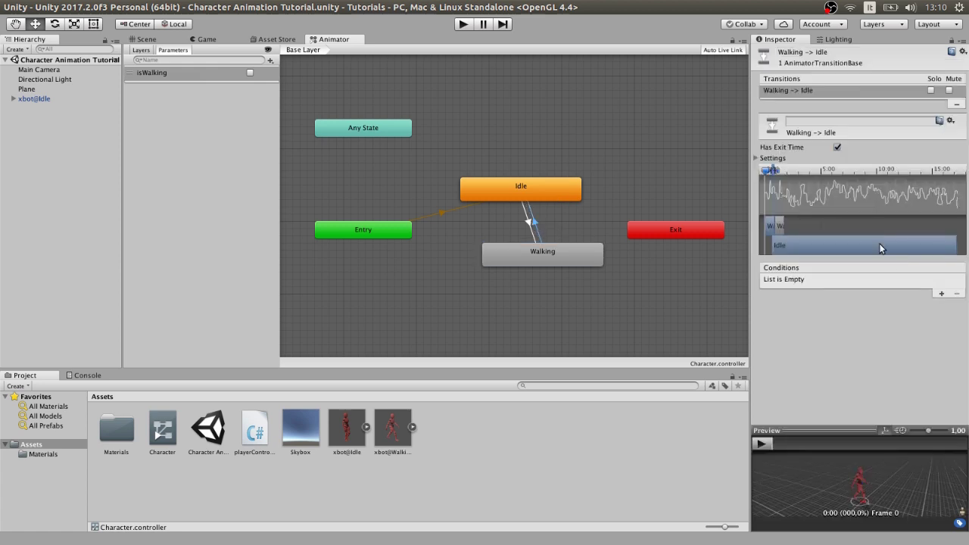
click(942, 294)
click(925, 283)
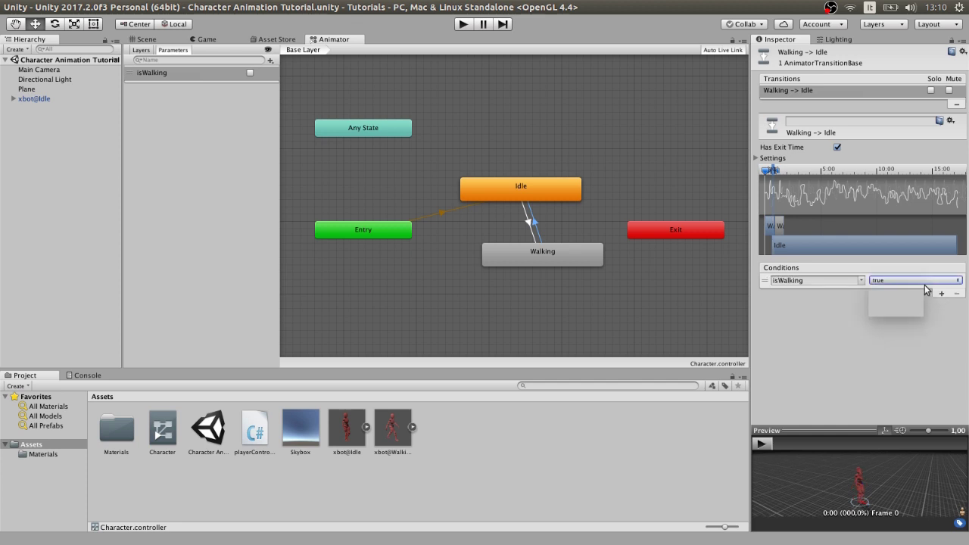
click(893, 307)
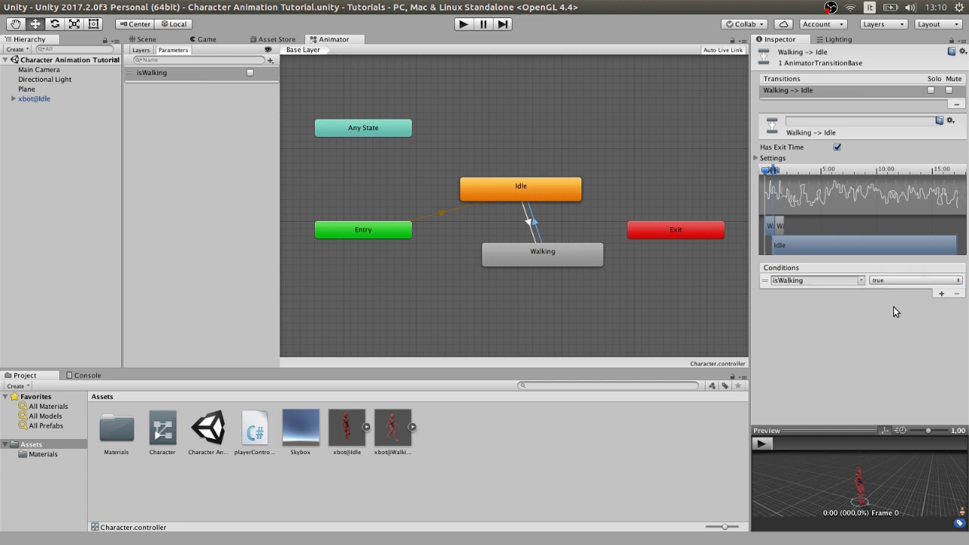
click(837, 148)
Step: Shorten the Walking-to-Idle and Idle-to-Walking blends so each transition happens almost immediately
drag(771, 173, 767, 173)
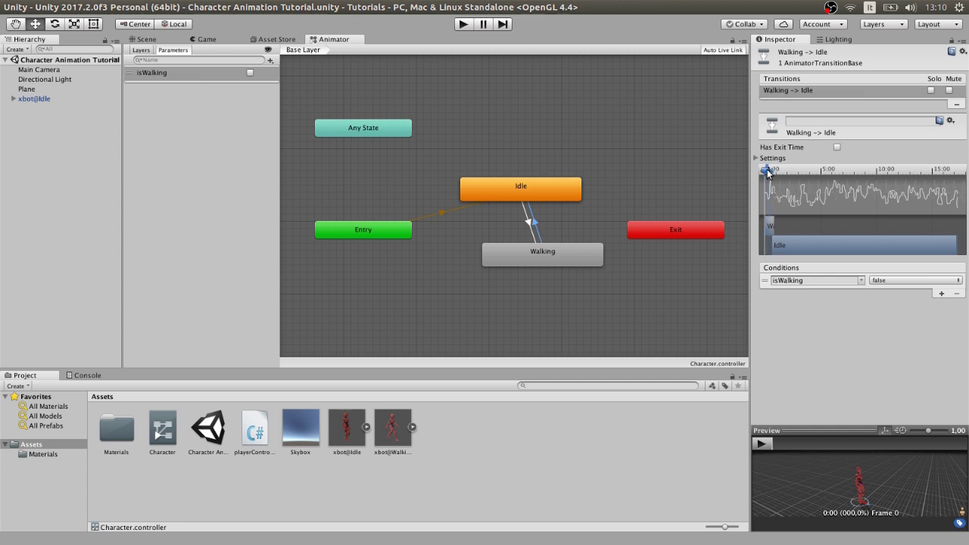
drag(769, 173, 766, 173)
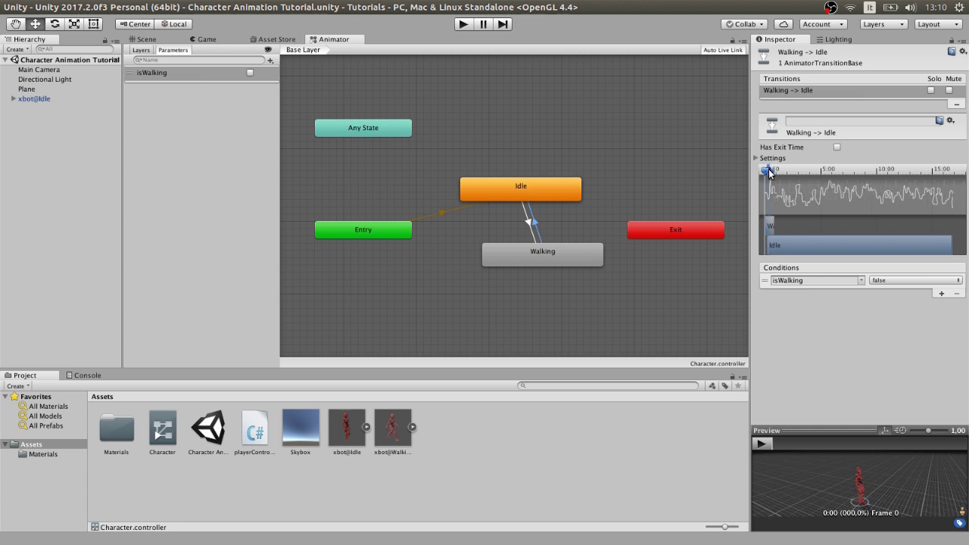
click(527, 220)
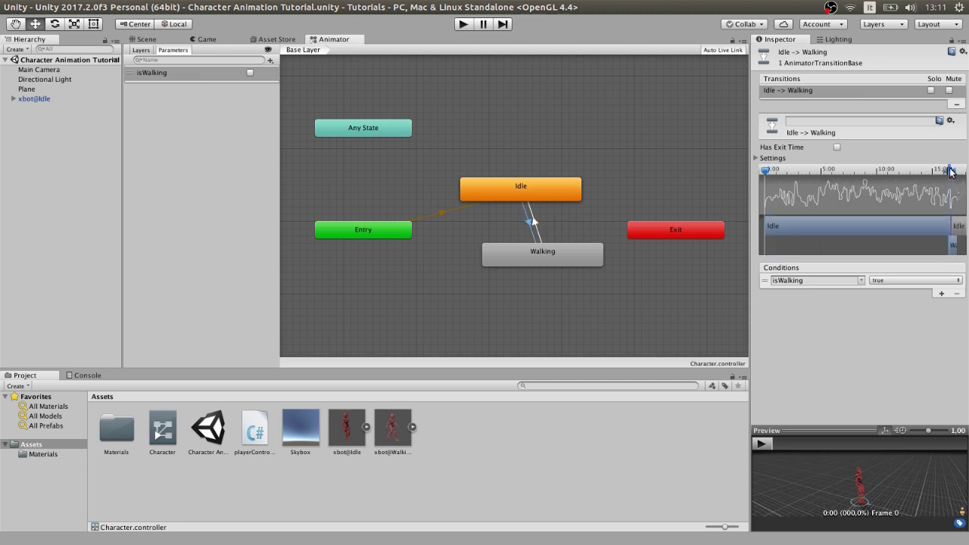
drag(951, 173, 767, 175)
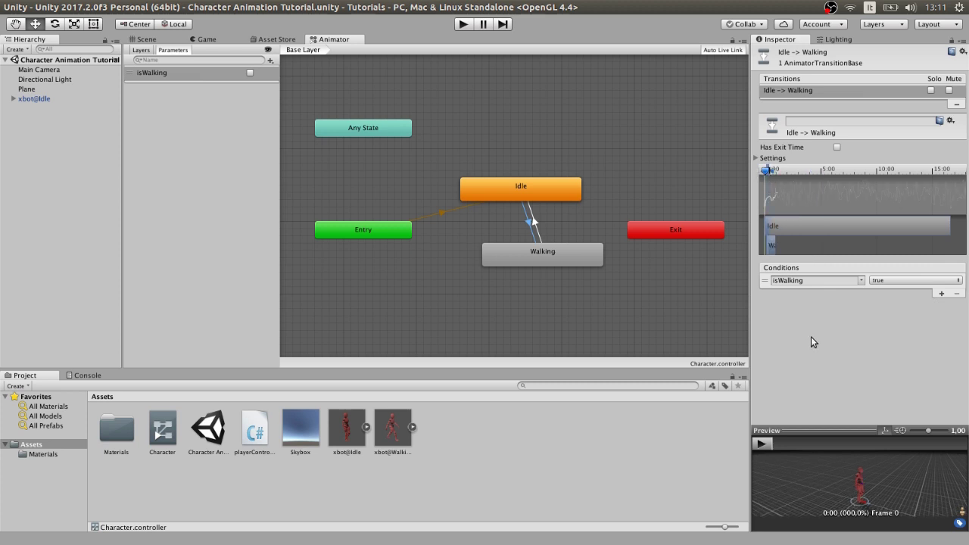
click(560, 217)
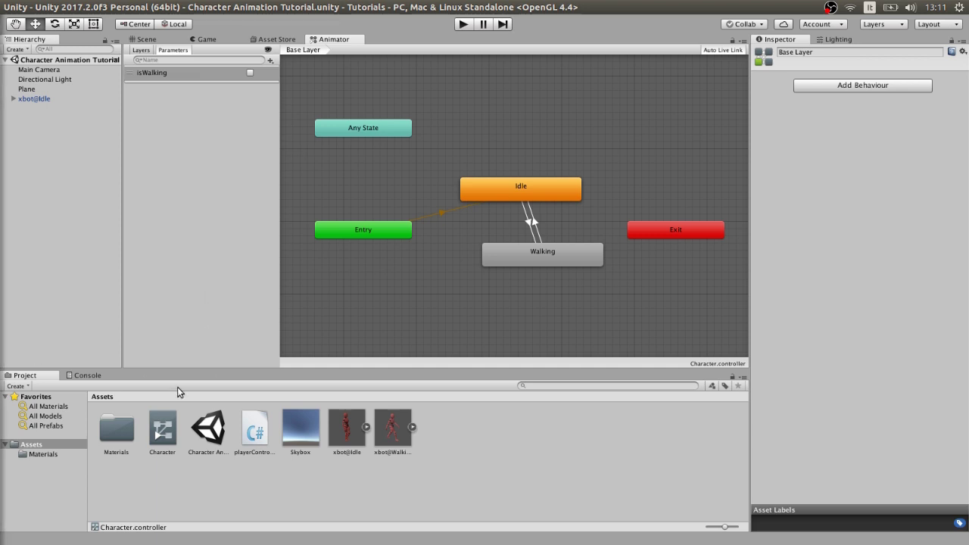
Step: Create a new C# script in the Assets folder named playerController
click(250, 432)
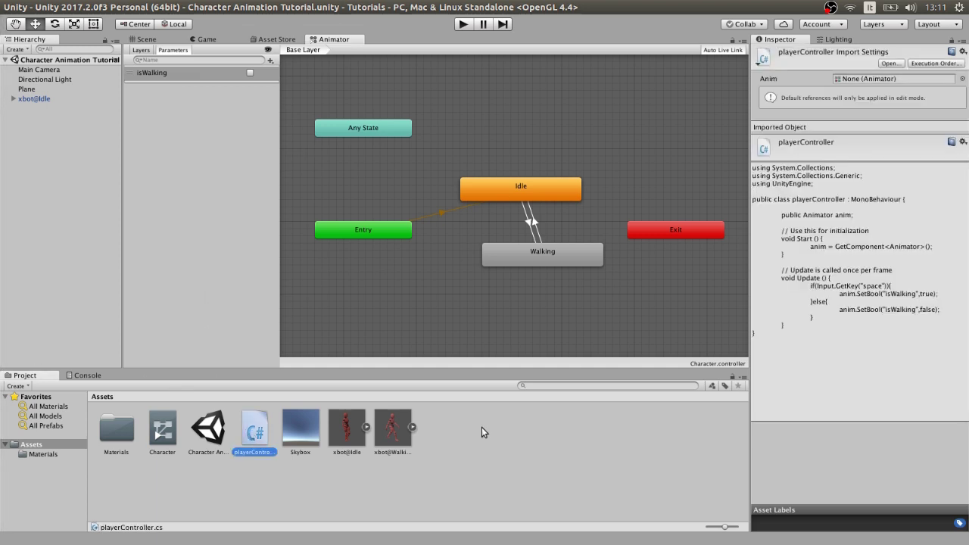
click(482, 429)
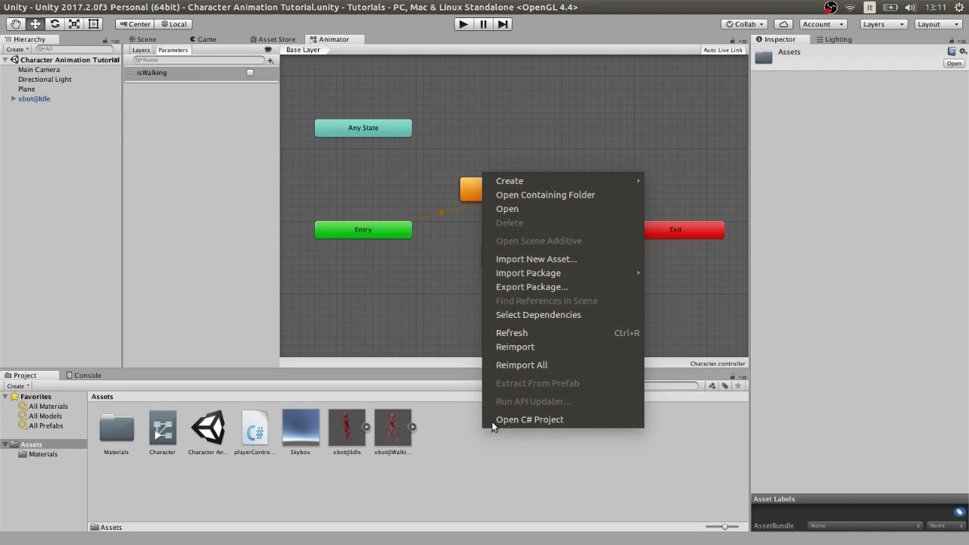
mouse_move(543, 181)
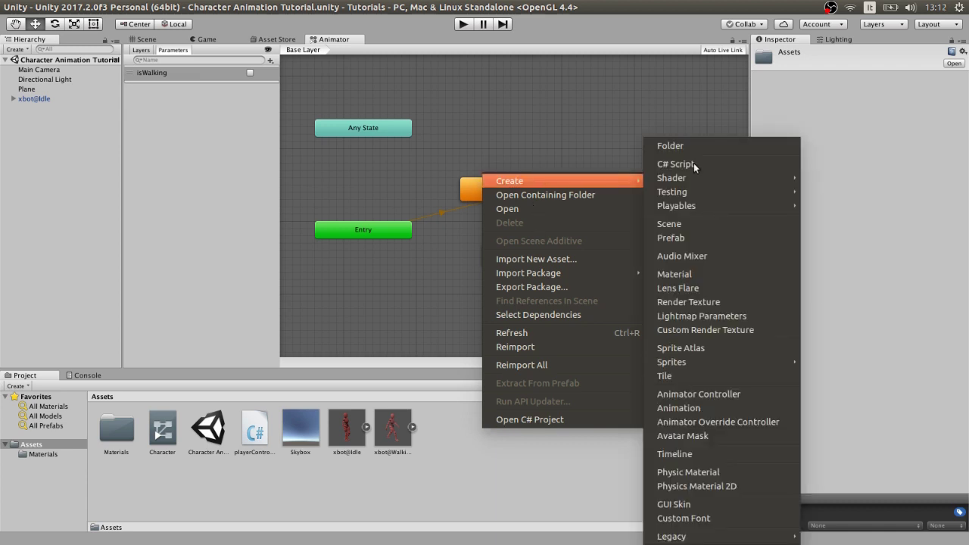
click(694, 162)
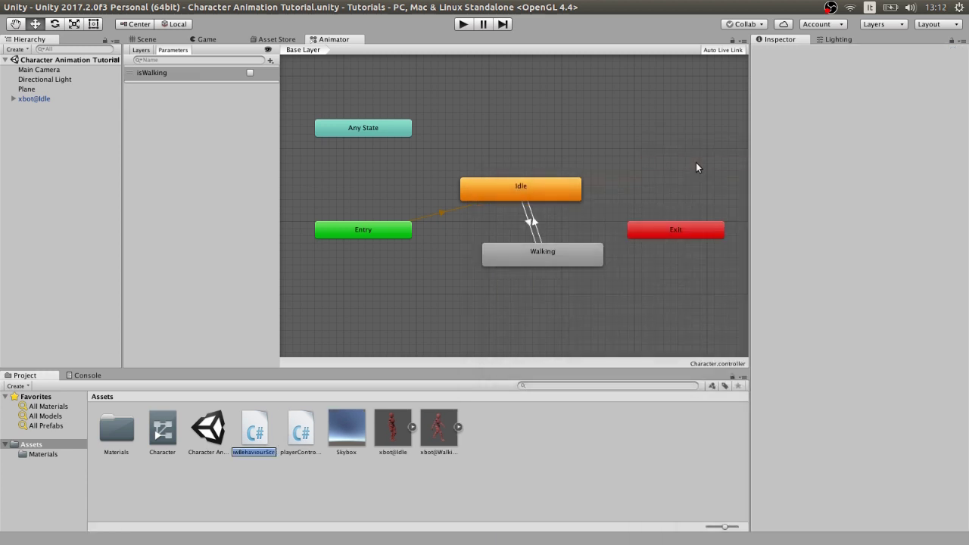
text(playerController)
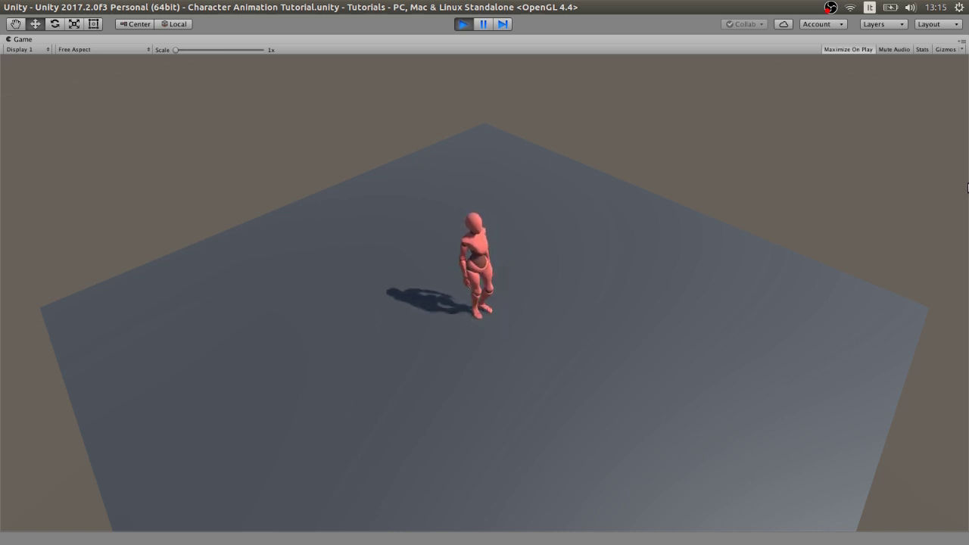
Step: Press W in play mode so the character switches from idle to walking
key(w)
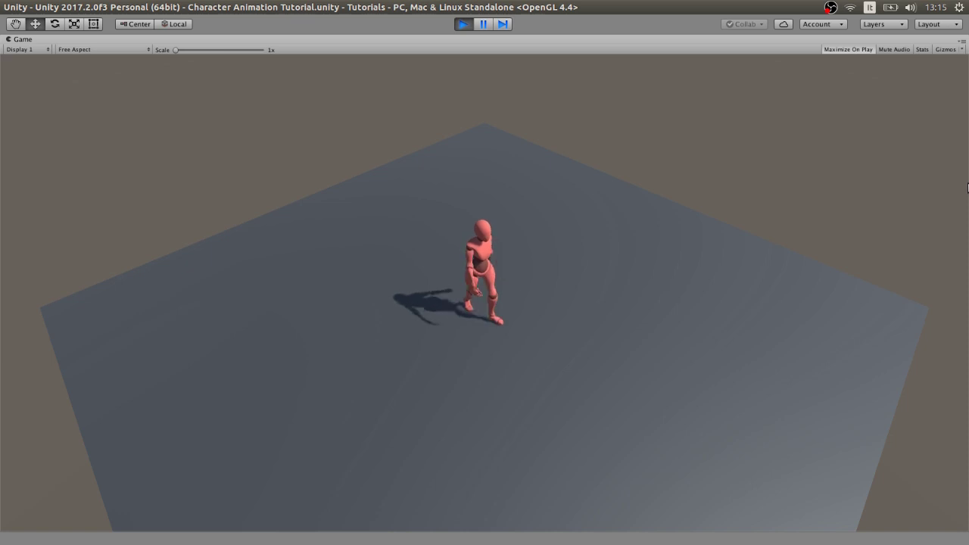